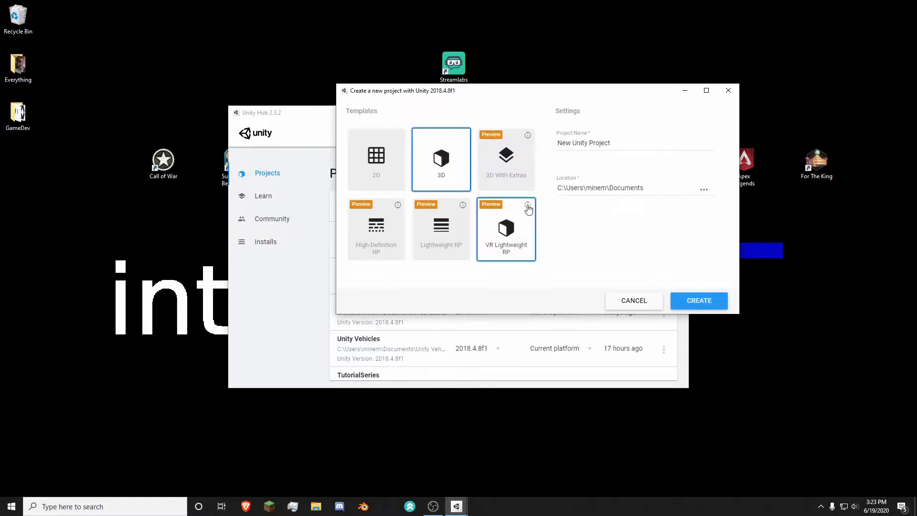
Cancel the new project setup and open the existing Unity Vehicles project
left_click(631, 299)
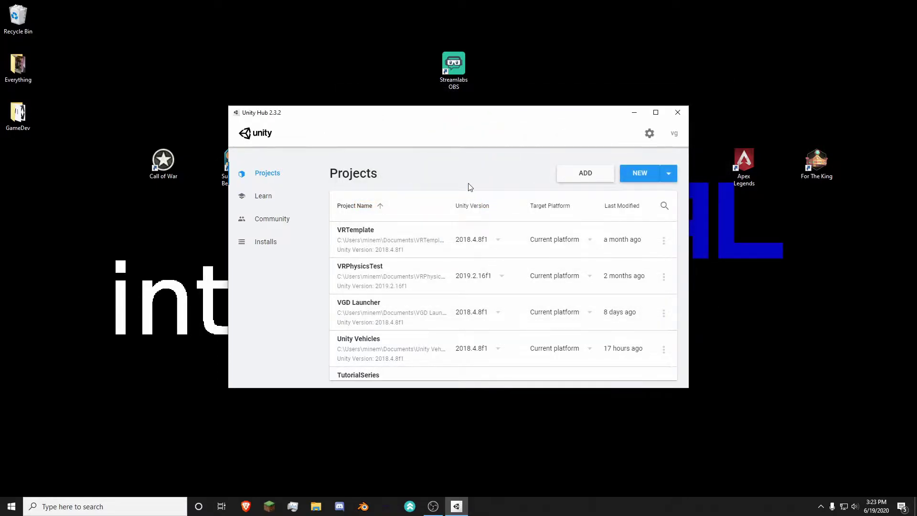
left_click(372, 343)
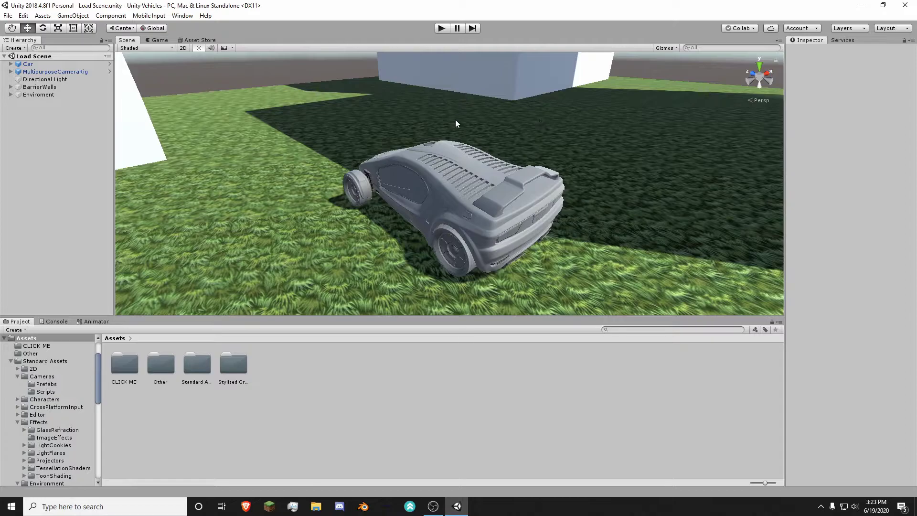
Deactivate the BarrierWalls object that holds the invisible walls around the ground
right_click_drag(456, 123, 373, 119)
left_click(520, 169)
left_click(407, 116)
left_click(415, 216)
right_click_drag(415, 216, 416, 191)
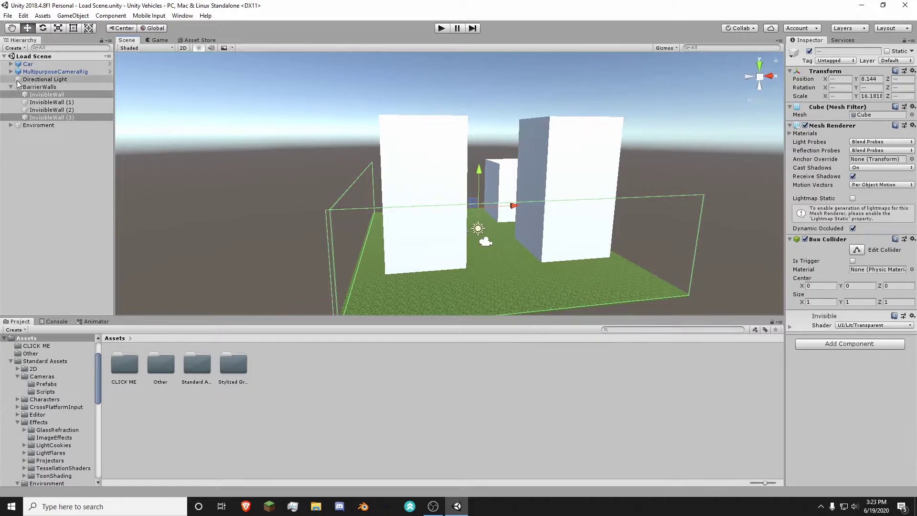
left_click(19, 87)
left_click(809, 51)
left_click(46, 94)
left_click(39, 88)
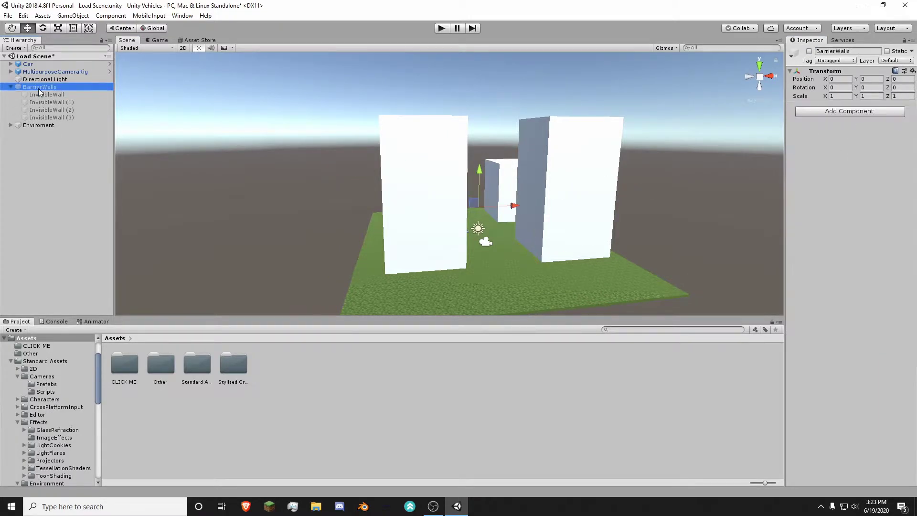
left_click(809, 51)
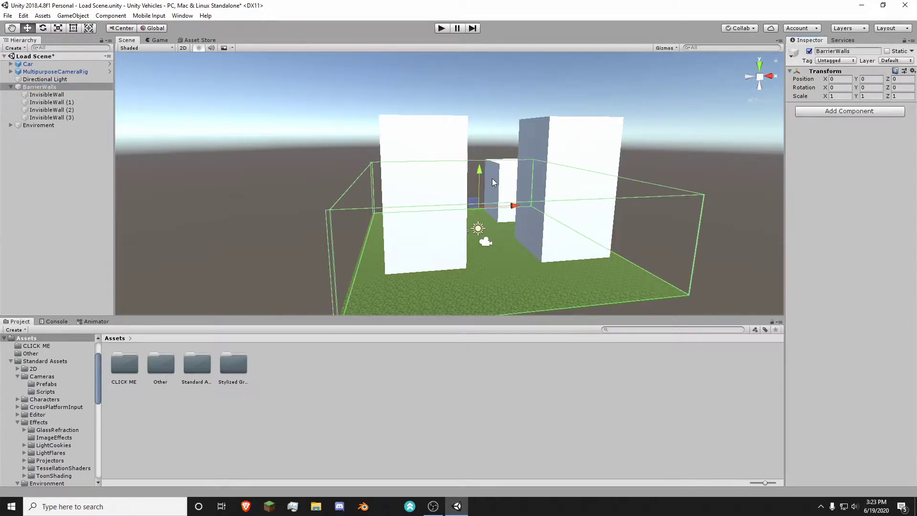
left_click(30, 88)
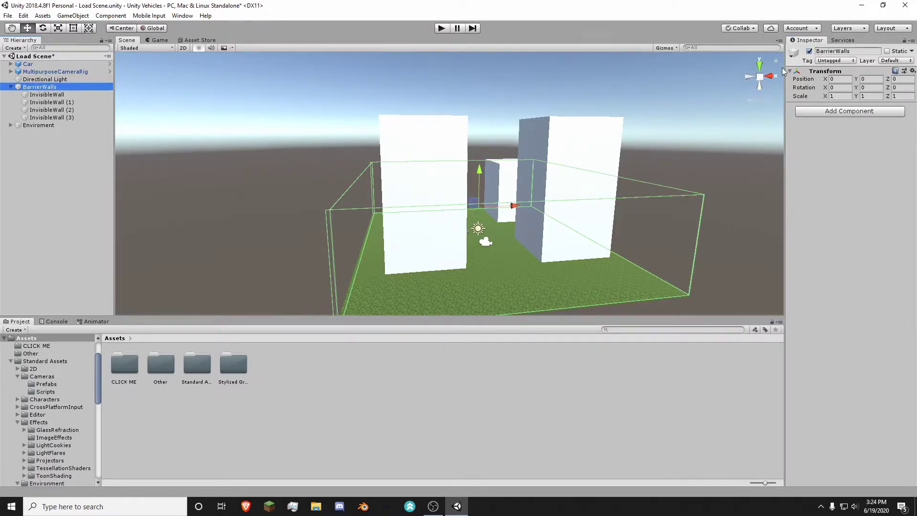
left_click(809, 51)
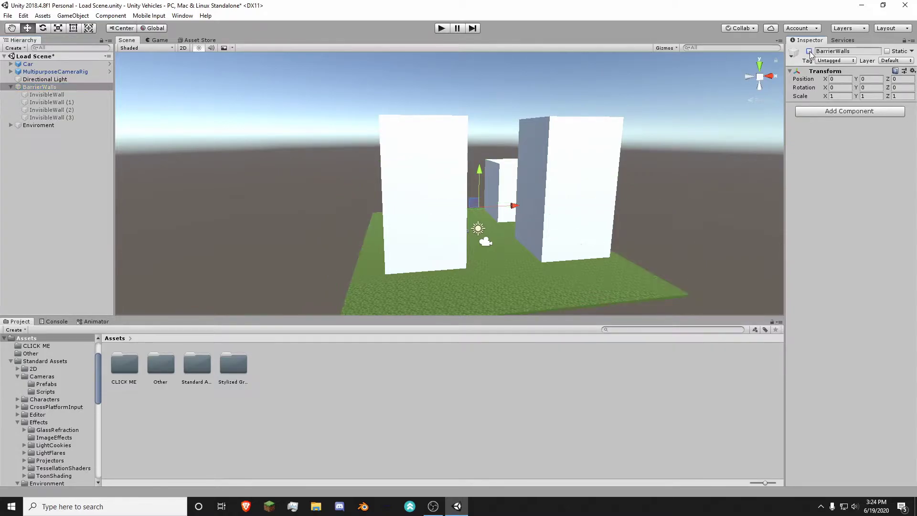
Examine each of the four invisible walls inside BarrierWalls, collapse the group and clear the selection
left_click(55, 101)
left_click(58, 110)
left_click(57, 117)
left_click(57, 103)
left_click(57, 95)
left_click(38, 87)
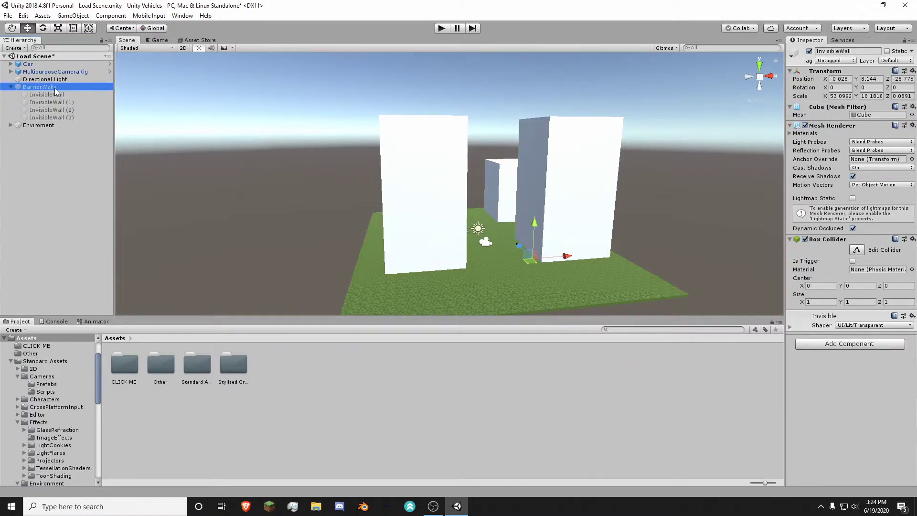
left_click(10, 87)
left_click(42, 143)
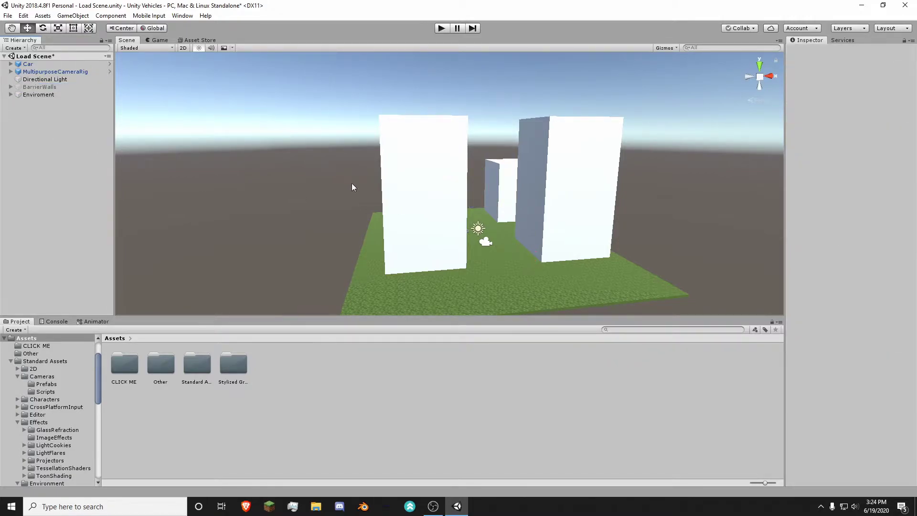
left_click(456, 223)
left_click(498, 229)
left_click(494, 201)
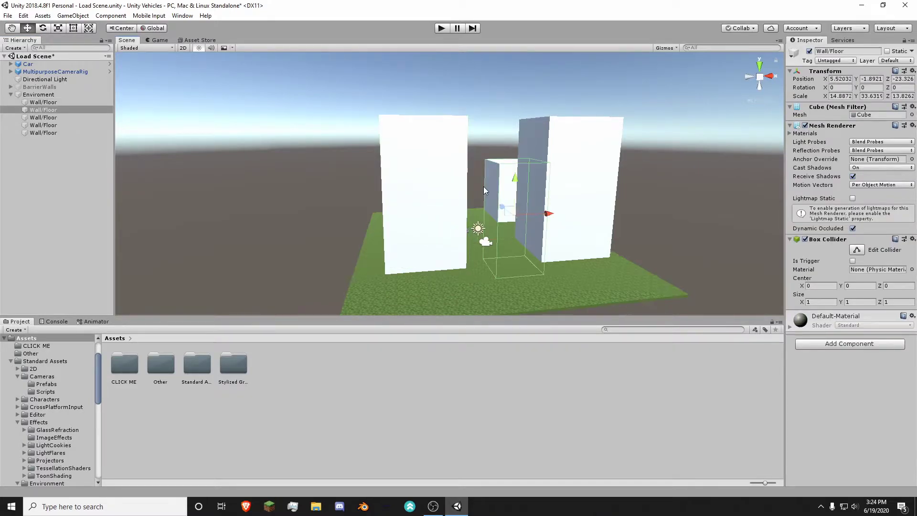
left_click(480, 184)
left_click(22, 87)
left_click(10, 94)
left_click(316, 80)
Scale the grass floor up uniformly to about 197 by 214 units and adjust its thickness
right_click_drag(317, 80, 439, 195)
key("w")
key("s")
left_click(411, 250)
key("r")
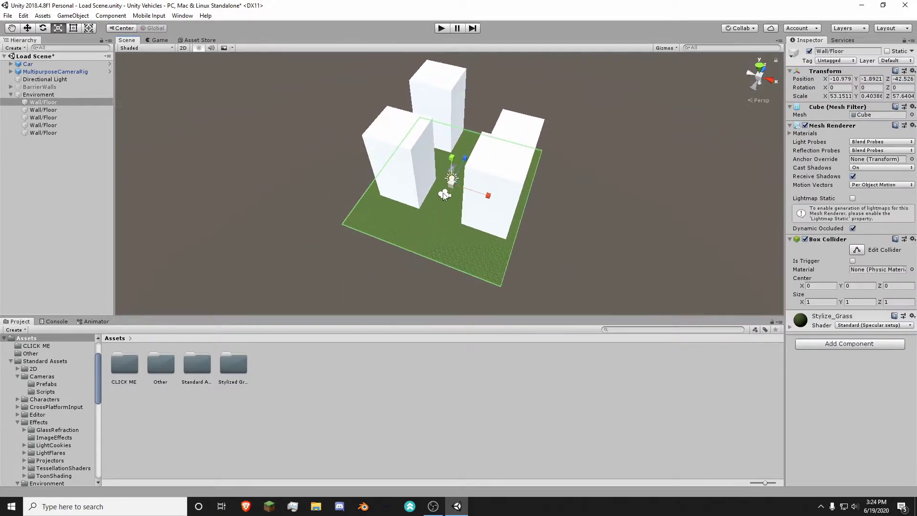
left_click_drag(454, 186, 579, 167)
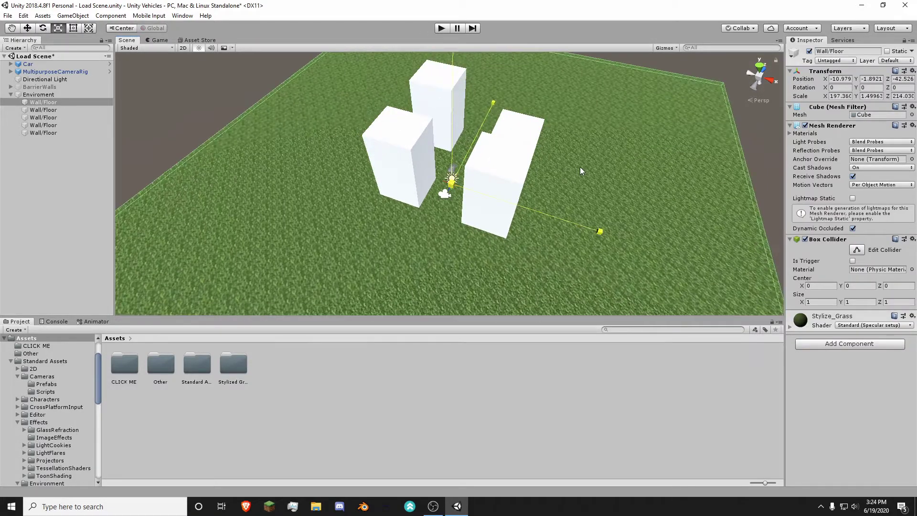
left_click_drag(451, 160, 452, 168)
Raise the car above the grass floor to Y 1.13, and delete it from the scene
right_click_drag(451, 168, 463, 184)
key("w")
left_click(453, 171)
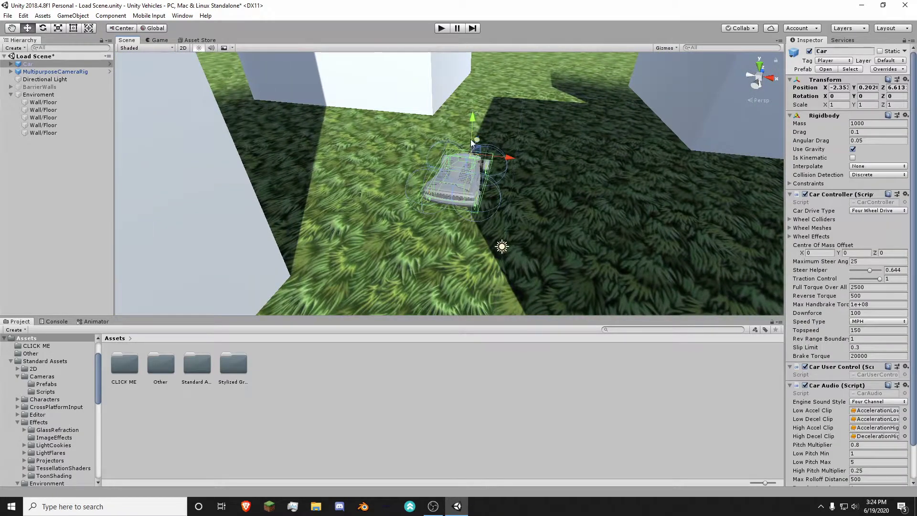
left_click_drag(469, 121, 468, 116)
right_click_drag(468, 115, 435, 82)
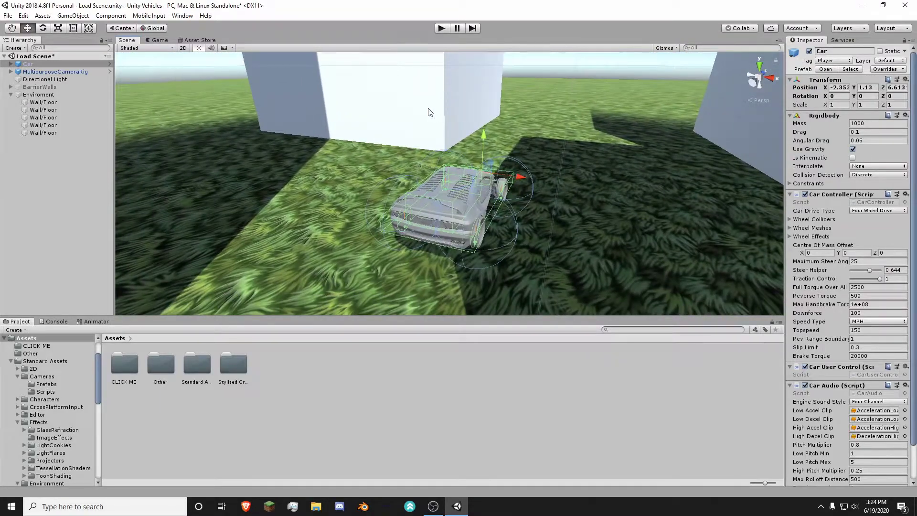
key("Delete")
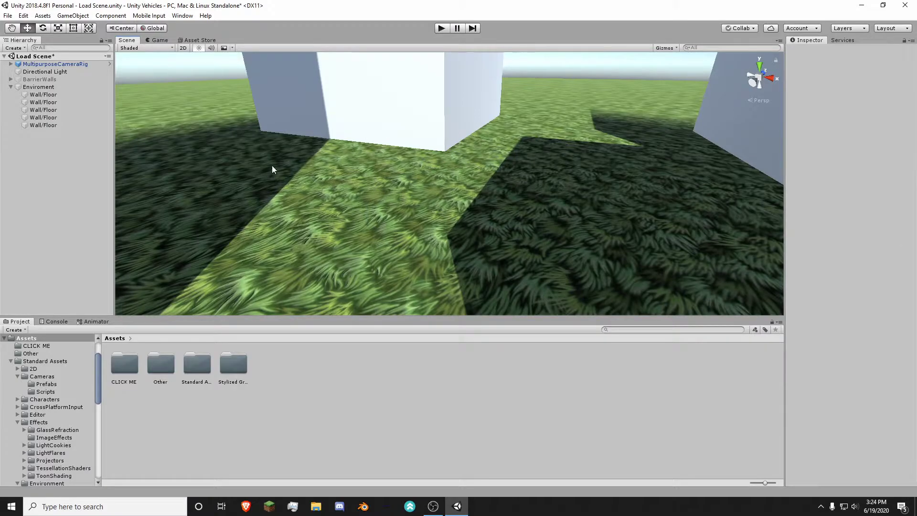
right_click_drag(376, 189, 212, 301)
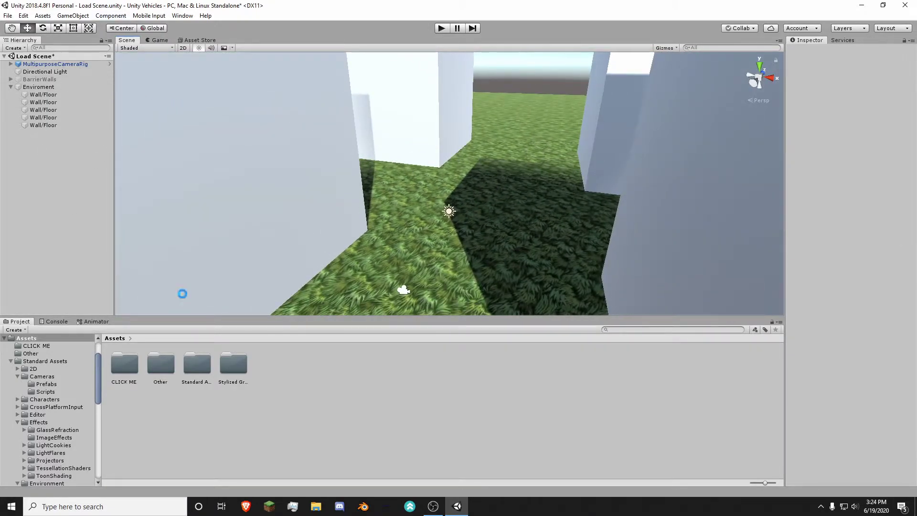
Open the Standard Assets folder among the project's assets
left_click(193, 381)
left_click(140, 383)
double_click(197, 380)
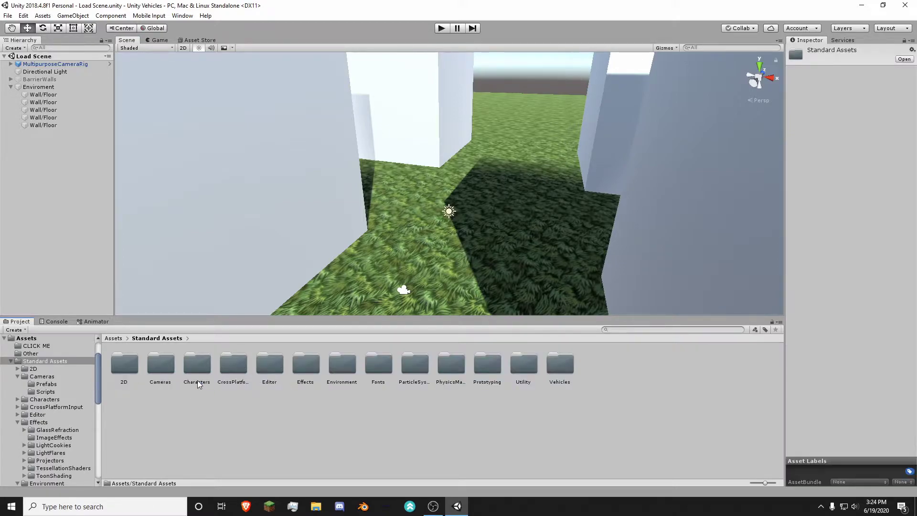
left_click(194, 401)
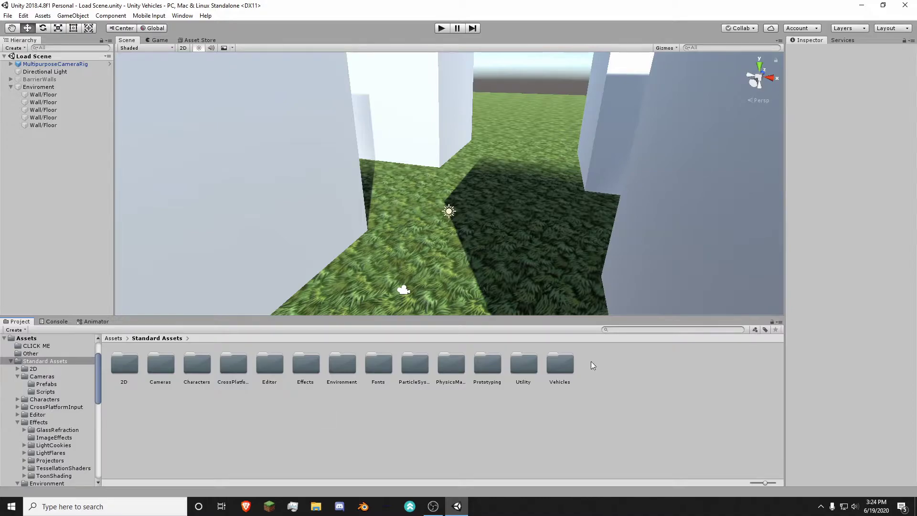
Search the Asset Store for "standard assets" and open the Standard Assets (for Unity 2017.3) page
left_click(199, 40)
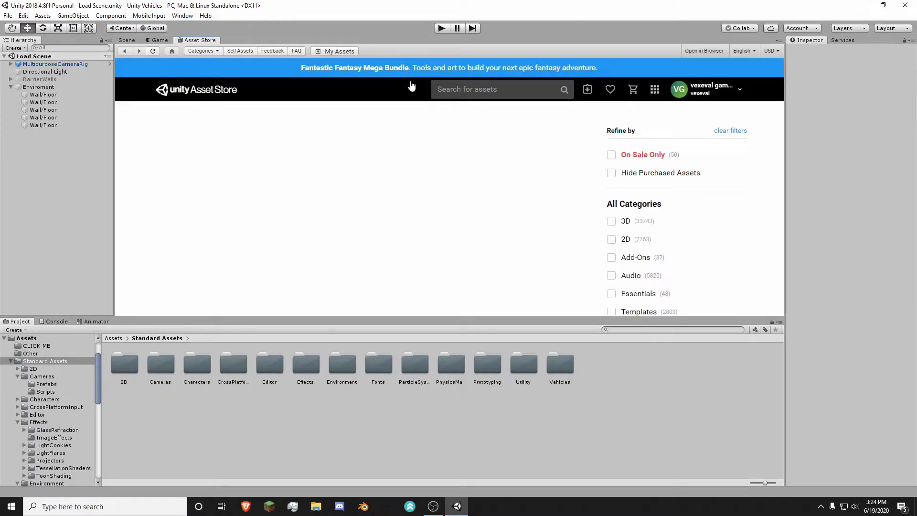
left_click(462, 89)
type("stanmad")
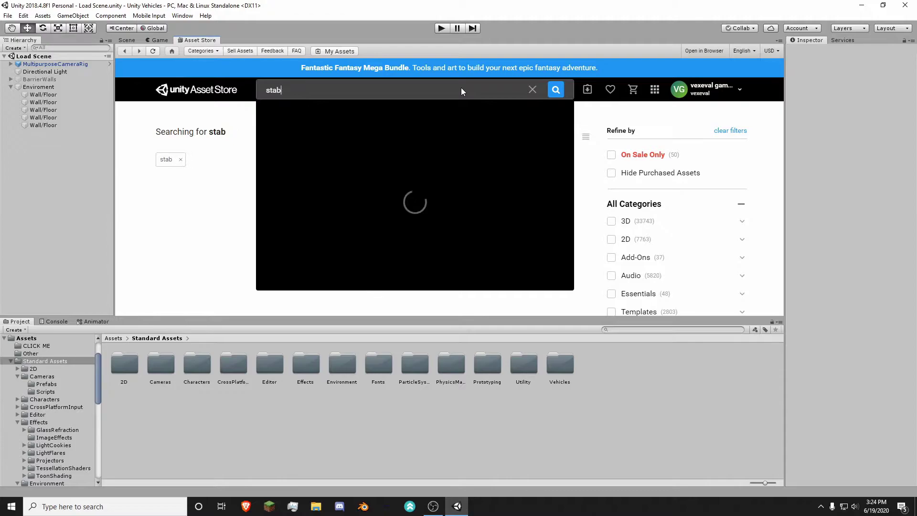
key("BackSpace")
key("BackSpace")
key("BackSpace")
type("dard assets")
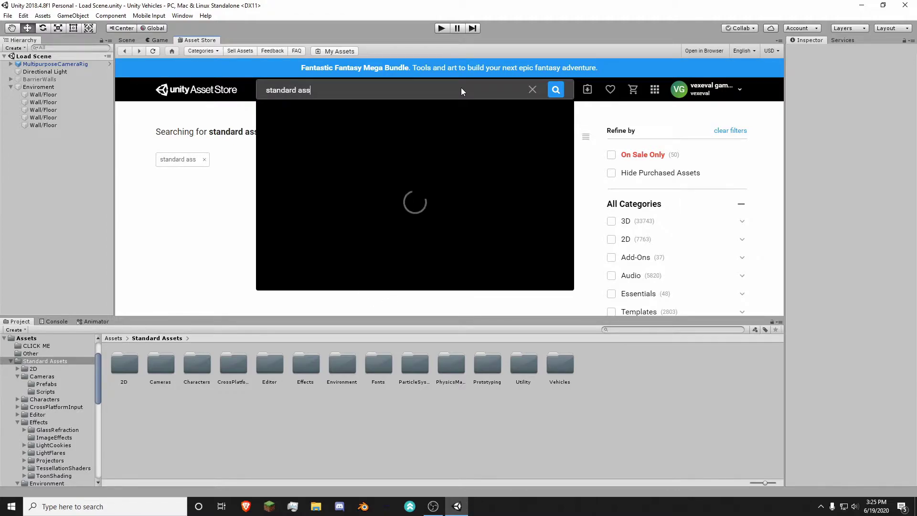
key("Return")
left_click(196, 212)
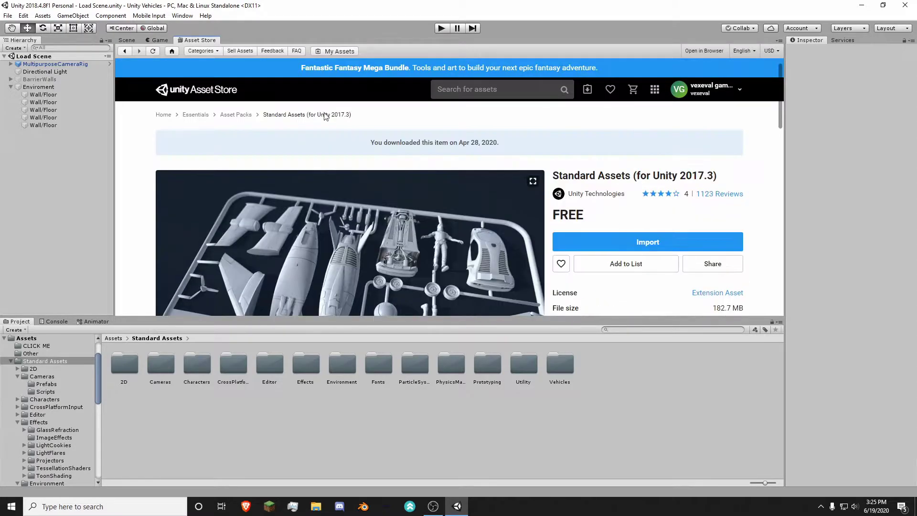
Return to the scene view and reopen the Standard Assets folder from the project's root assets
left_click(125, 40)
right_click_drag(447, 220, 474, 202)
left_click(113, 338)
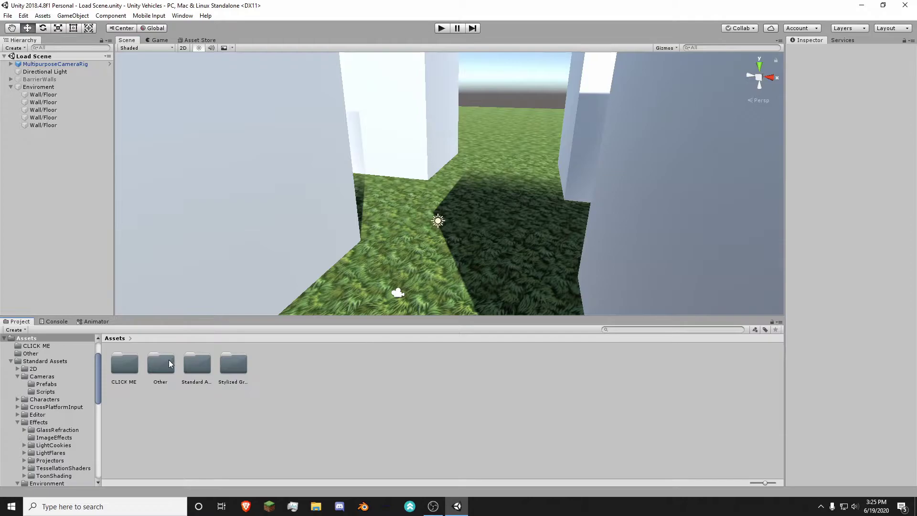
left_click(203, 378)
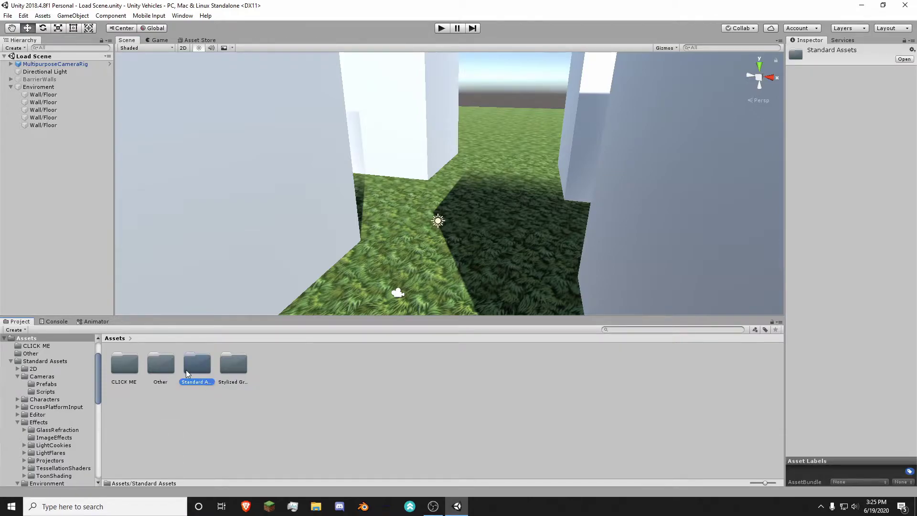
double_click(190, 368)
left_click(233, 420)
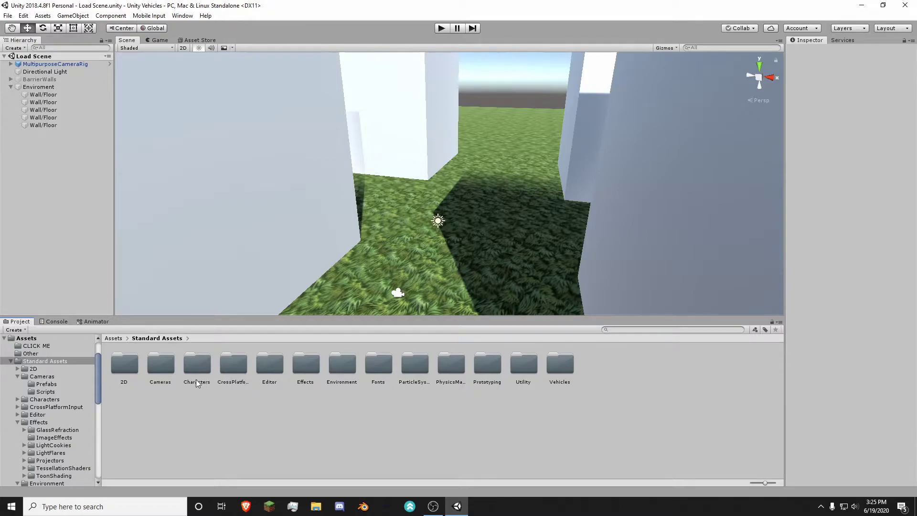
Open the Prefabs folder of the Aircraft assets under Standard Assets Vehicles
double_click(563, 370)
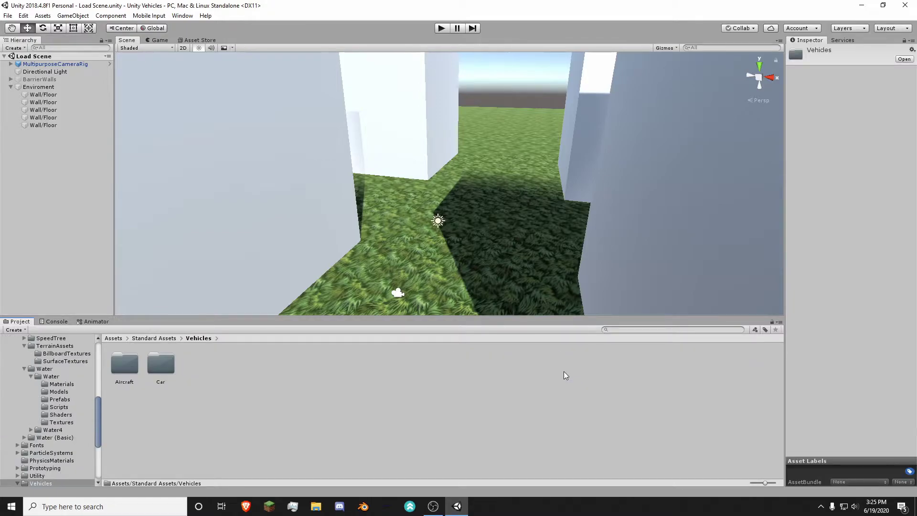
left_click(126, 367)
double_click(126, 367)
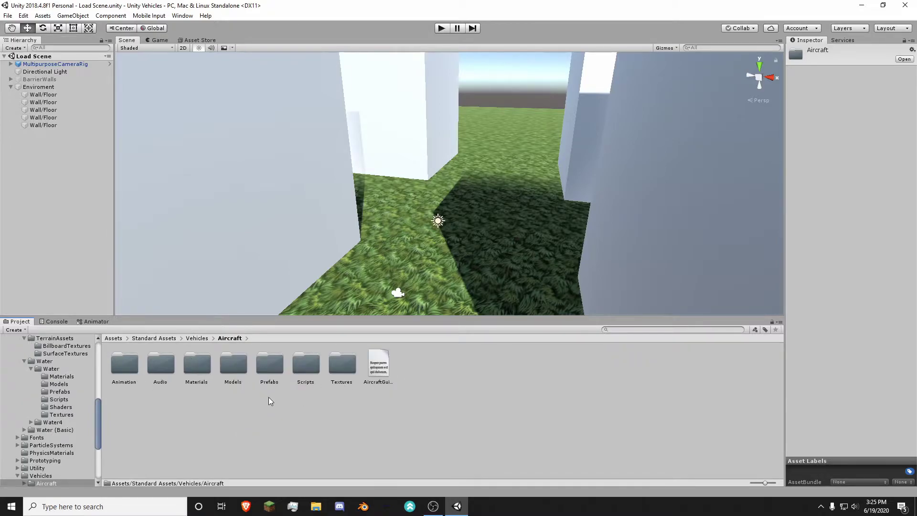
left_click(269, 366)
double_click(270, 365)
Examine the four jet and propeller aircraft prefabs, including their AI versions, one after another
left_click(125, 365)
left_click(161, 365)
left_click(188, 369)
left_click(242, 367)
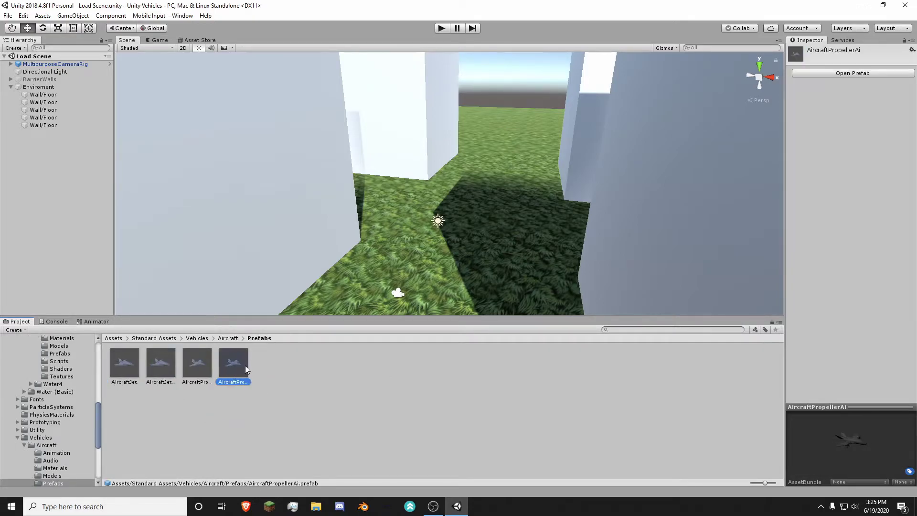
left_click(186, 362)
left_click(153, 365)
left_click(137, 366)
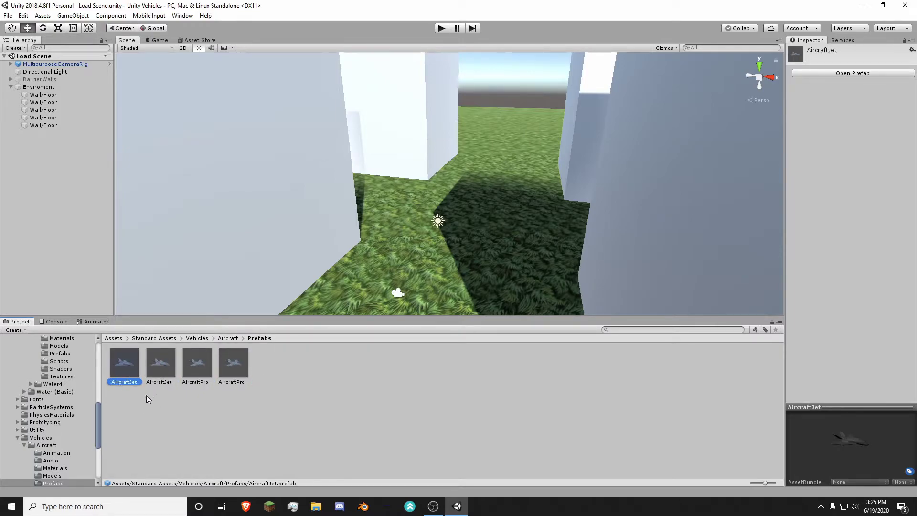
left_click(154, 422)
left_click(120, 370)
left_click(159, 361)
left_click(191, 362)
left_click(236, 365)
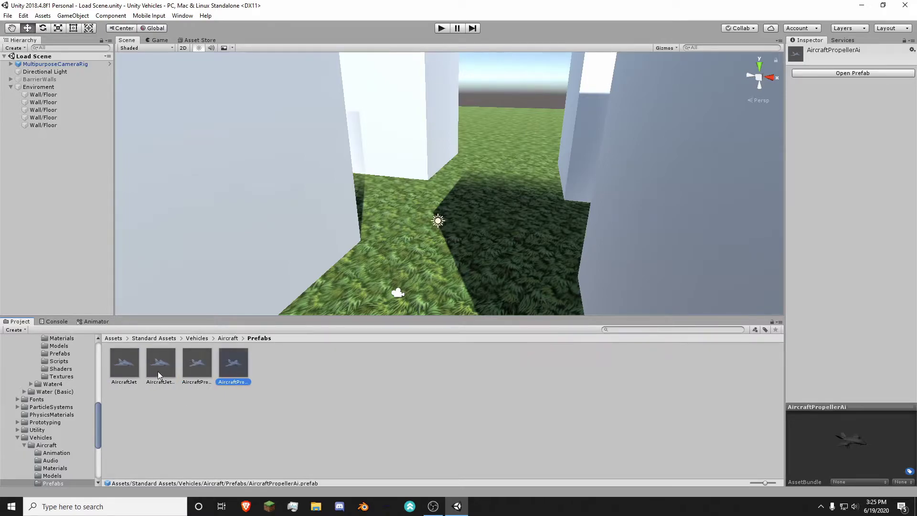
Place the AircraftJet prefab in the scene on top of one of the tall white wall blocks
left_click(127, 370)
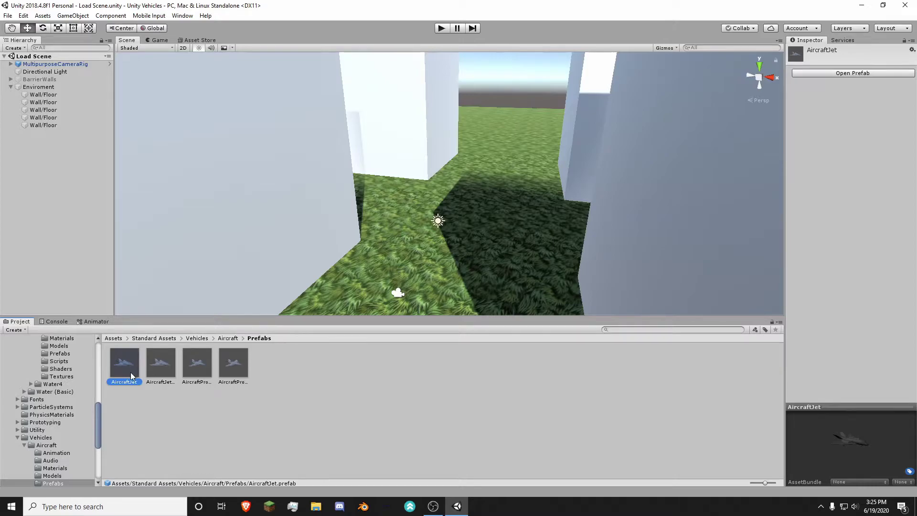
key("s")
mouse_move(337, 242)
right_mouse_down()
mouse_move(307, 267)
mouse_move(385, 98)
mouse_move(376, 225)
mouse_move(331, 258)
right_mouse_up()
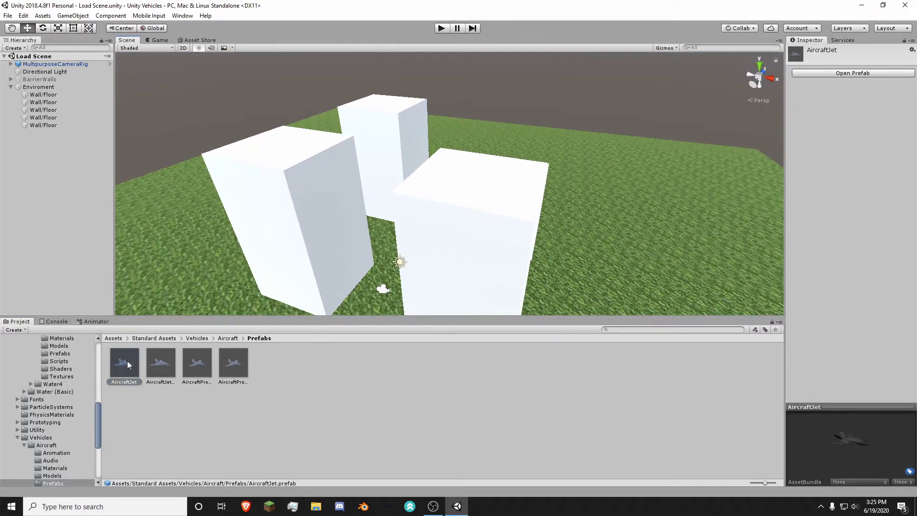
left_click_drag(128, 360, 472, 178)
right_click_drag(471, 178, 386, 194)
key("w")
key("s")
key("w")
key("s")
key("w")
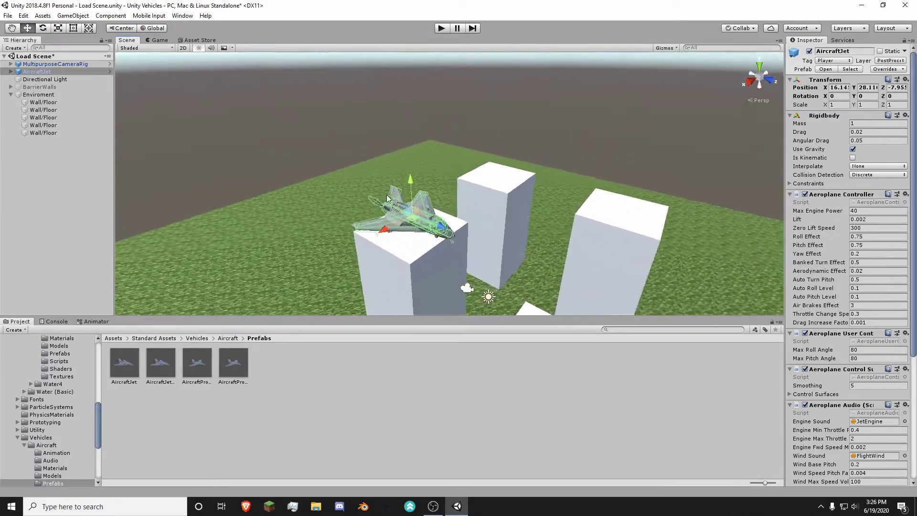
Locate the MultipurposeCameraRig prefab in the Prefabs folder of the Standard Assets Cameras, and return to the root Assets folder
left_click(66, 64)
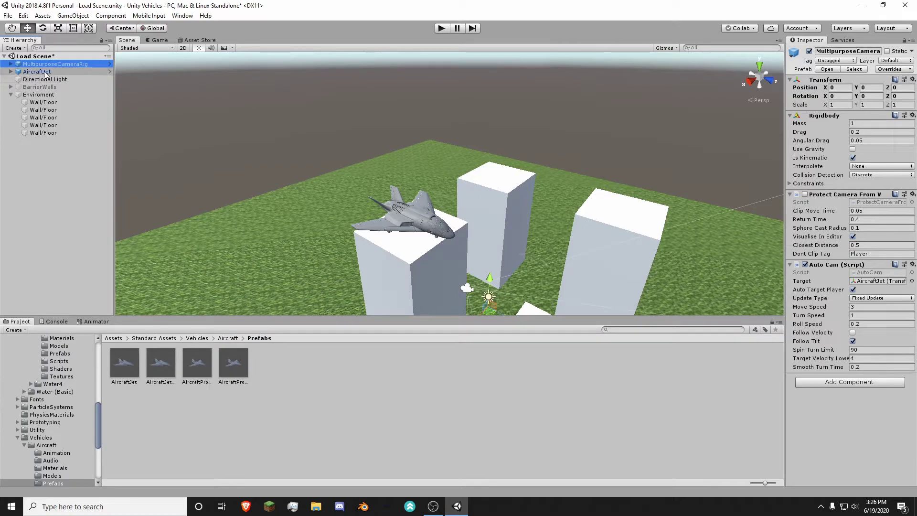
left_click(160, 338)
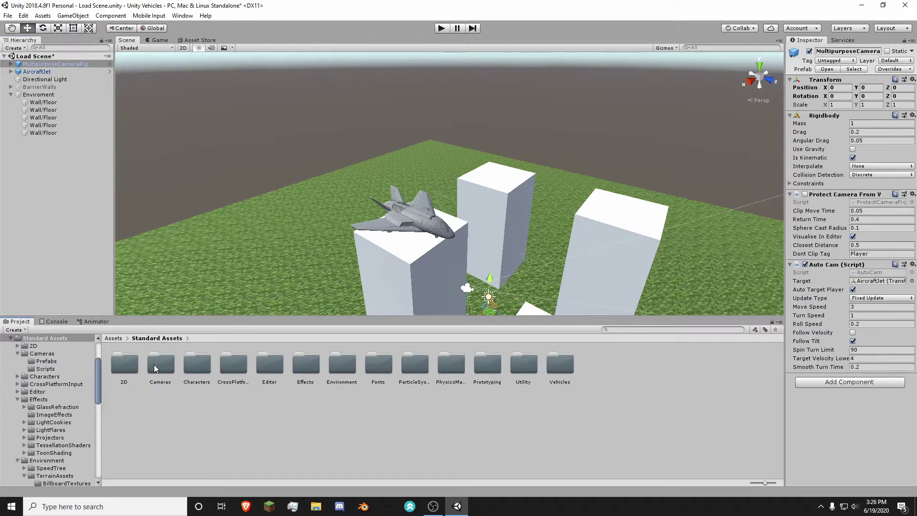
double_click(161, 365)
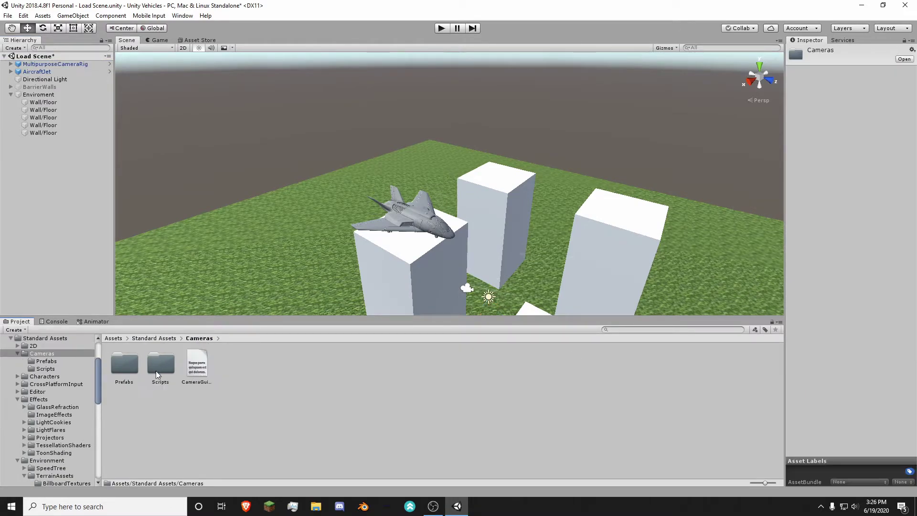
double_click(131, 376)
left_click(231, 382)
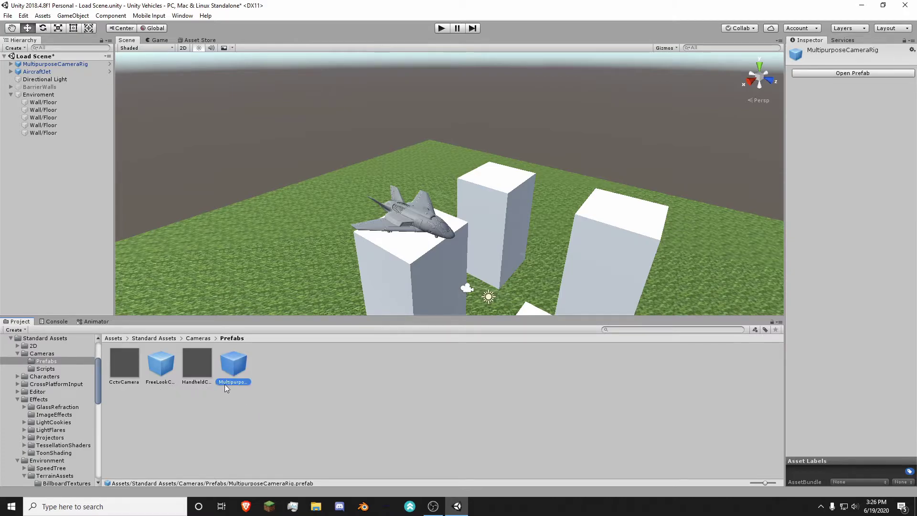
left_click(120, 339)
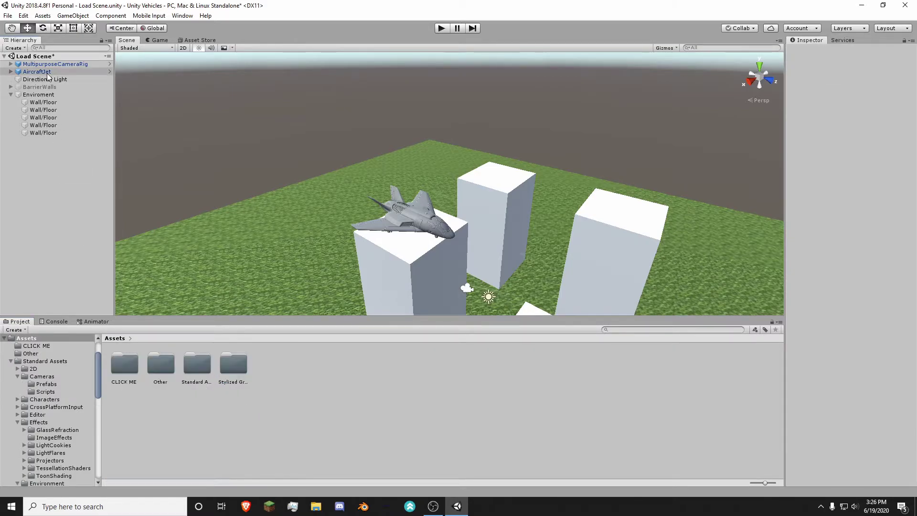
Assign the scene's AircraftJet as the Auto Cam target of the MultipurposeCameraRig, widening the Inspector to read its fields
left_click(65, 65)
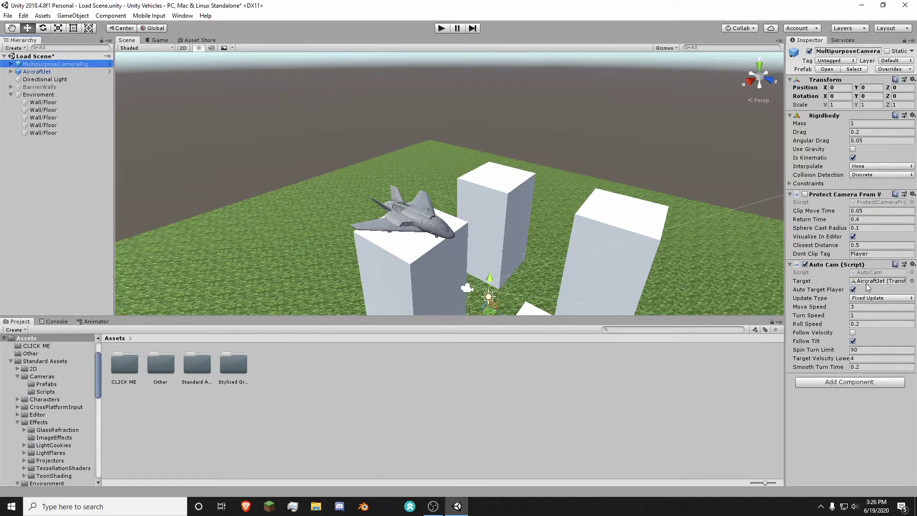
left_click_drag(786, 285, 748, 287)
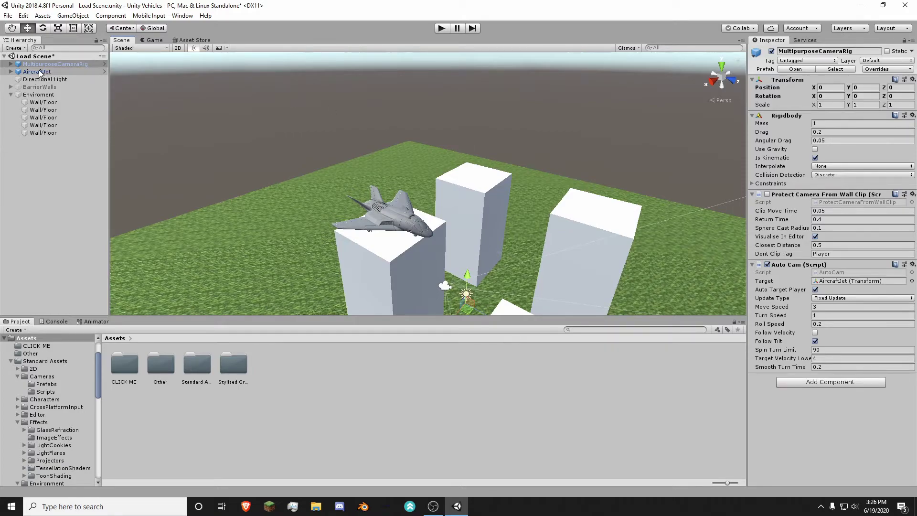
left_click_drag(36, 74, 878, 282)
Deselect all objects and test-fly the jet in play mode, ending the test after the flight
mouse_move(416, 208)
right_mouse_down()
mouse_move(418, 235)
mouse_move(411, 212)
mouse_move(400, 213)
mouse_move(426, 209)
right_mouse_up()
key("w")
key("s")
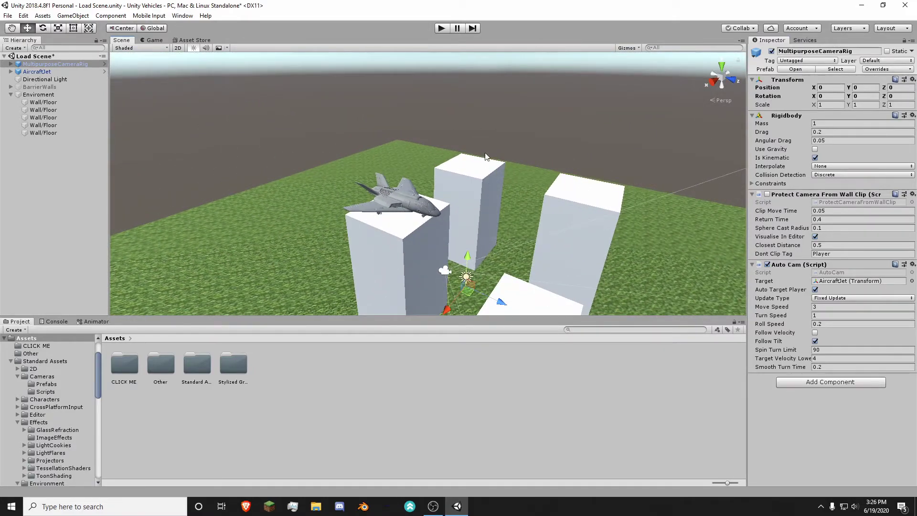
left_click(429, 87)
left_click(446, 271)
left_click(421, 86)
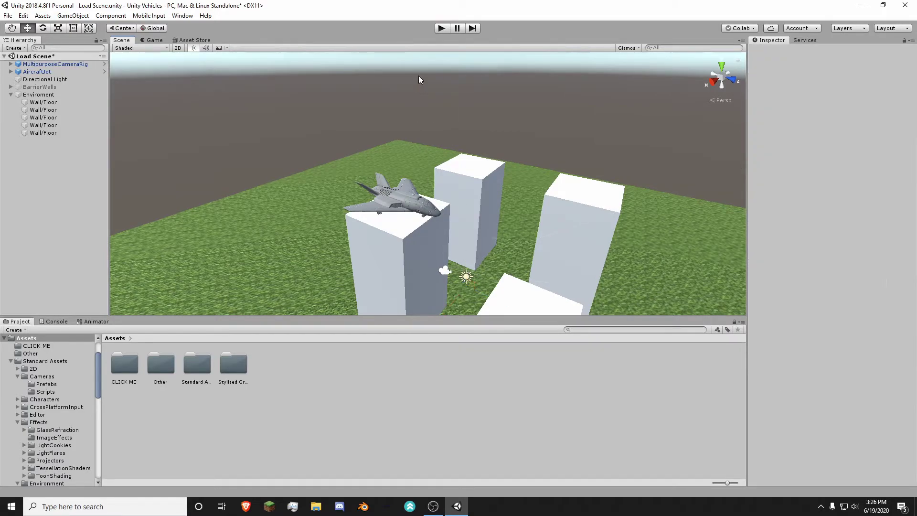
left_click(441, 28)
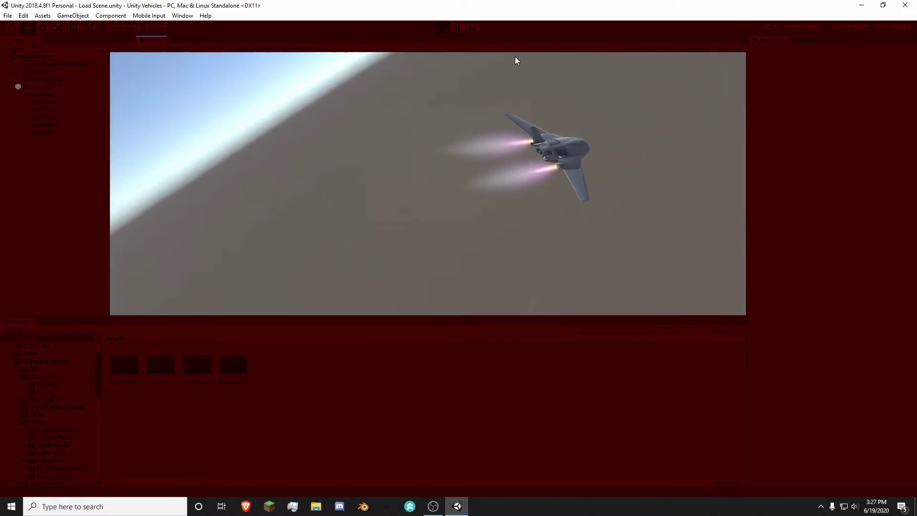
left_click(440, 28)
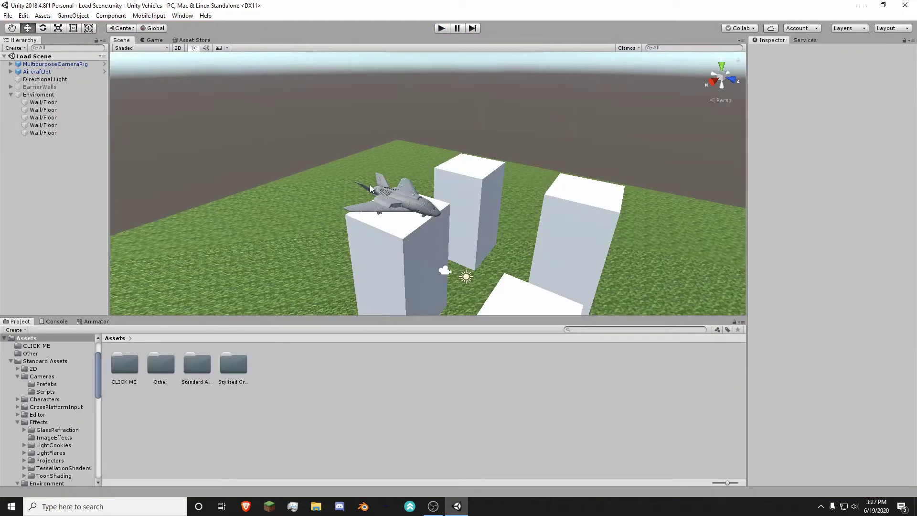
Set the AircraftJet's Max Engine Power to 15 and test-fly it in play mode, stopping play after the flight
left_click(409, 196)
left_click(421, 196)
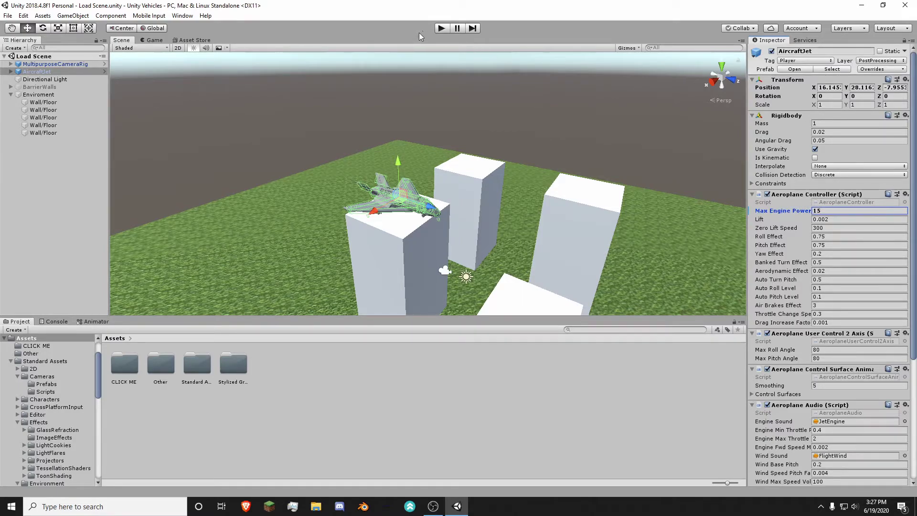
left_click(442, 28)
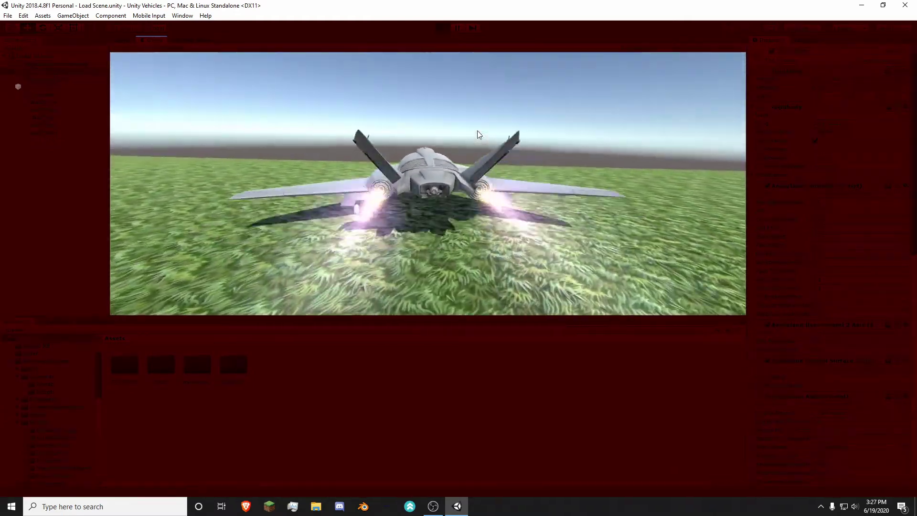
key("s")
key("a")
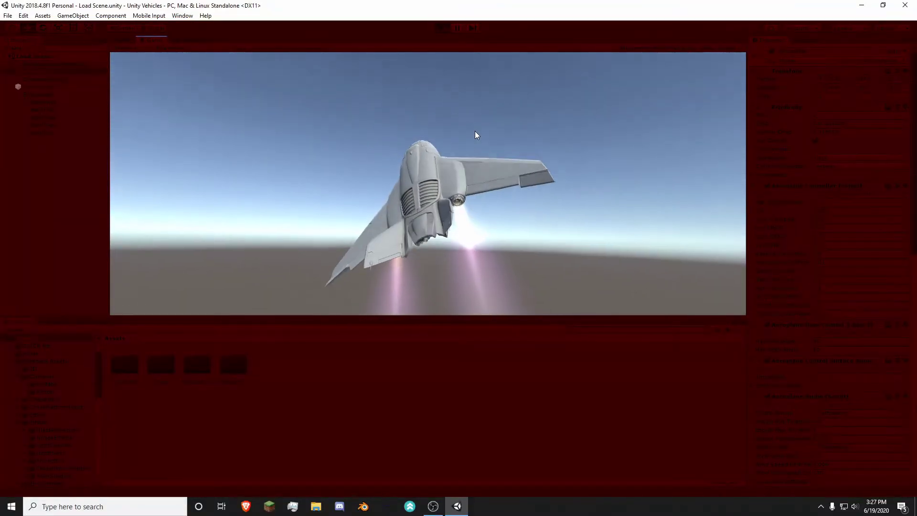
key("a")
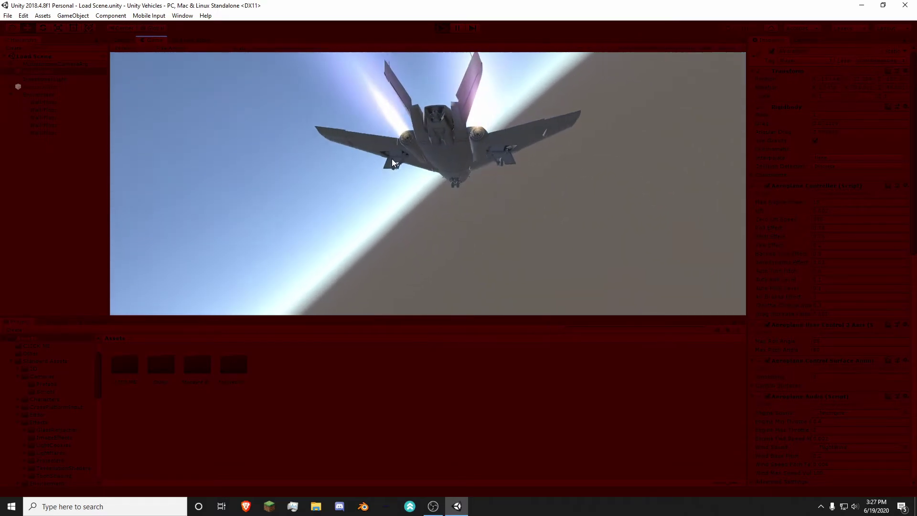
left_click(441, 29)
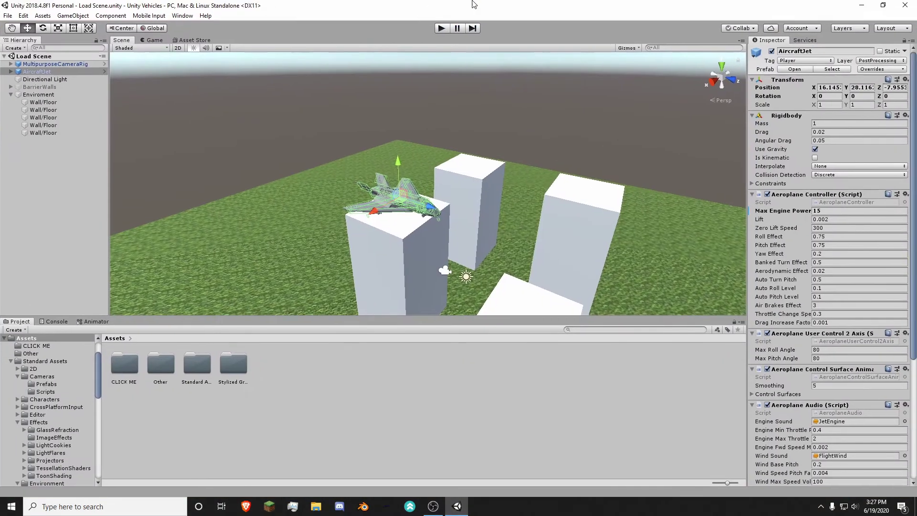
scroll(588, 184, "down", 10)
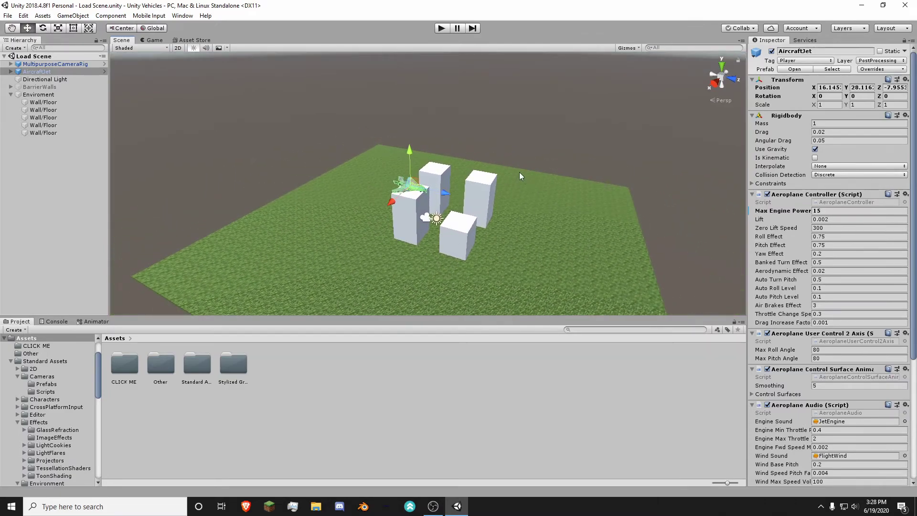
left_click_drag(451, 175, 450, 175, "alt")
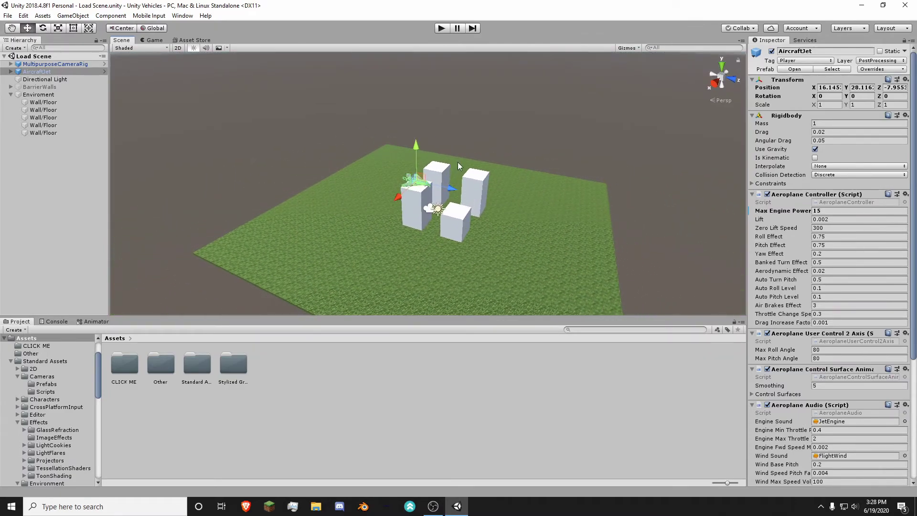
left_click(462, 98)
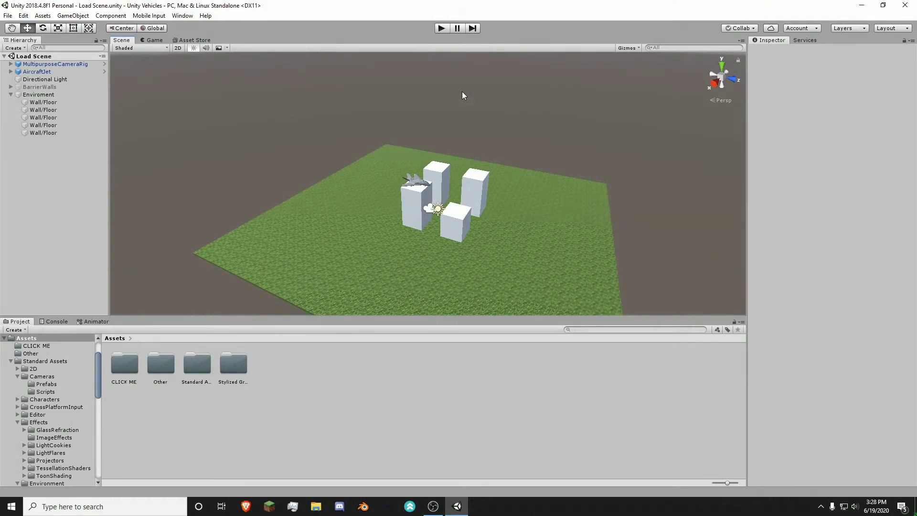